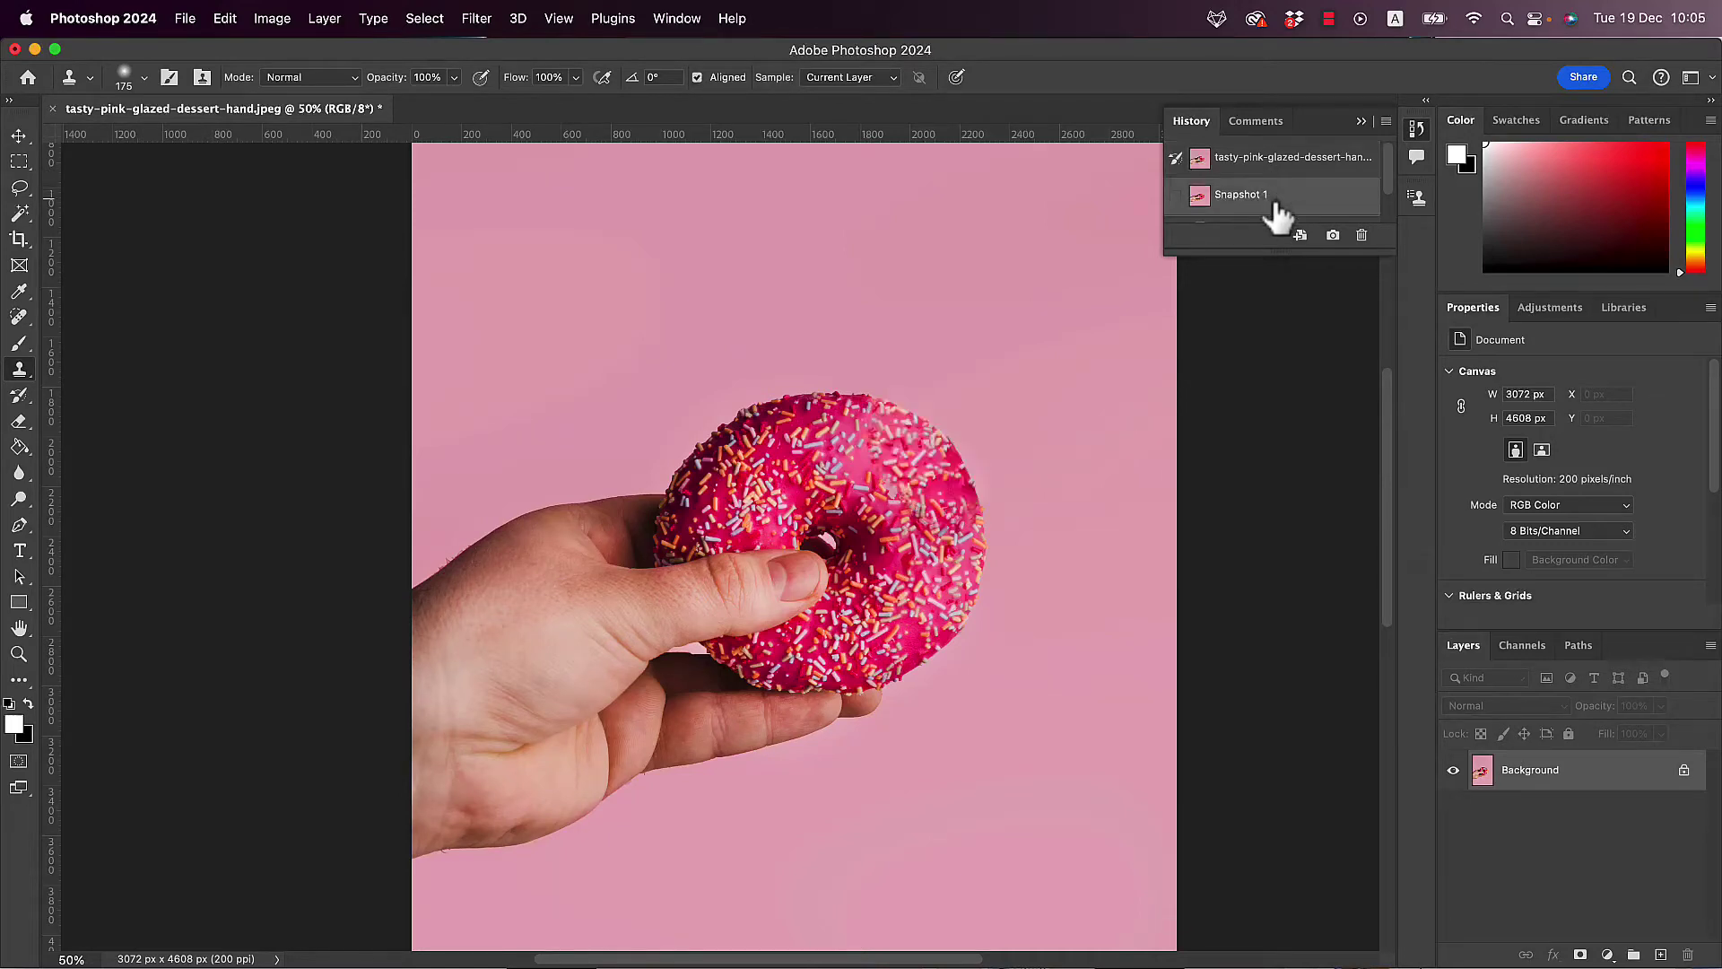
# Switch back and forth between the bitten original donut and the restored version to compare them.
pyautogui.click(1270, 177)
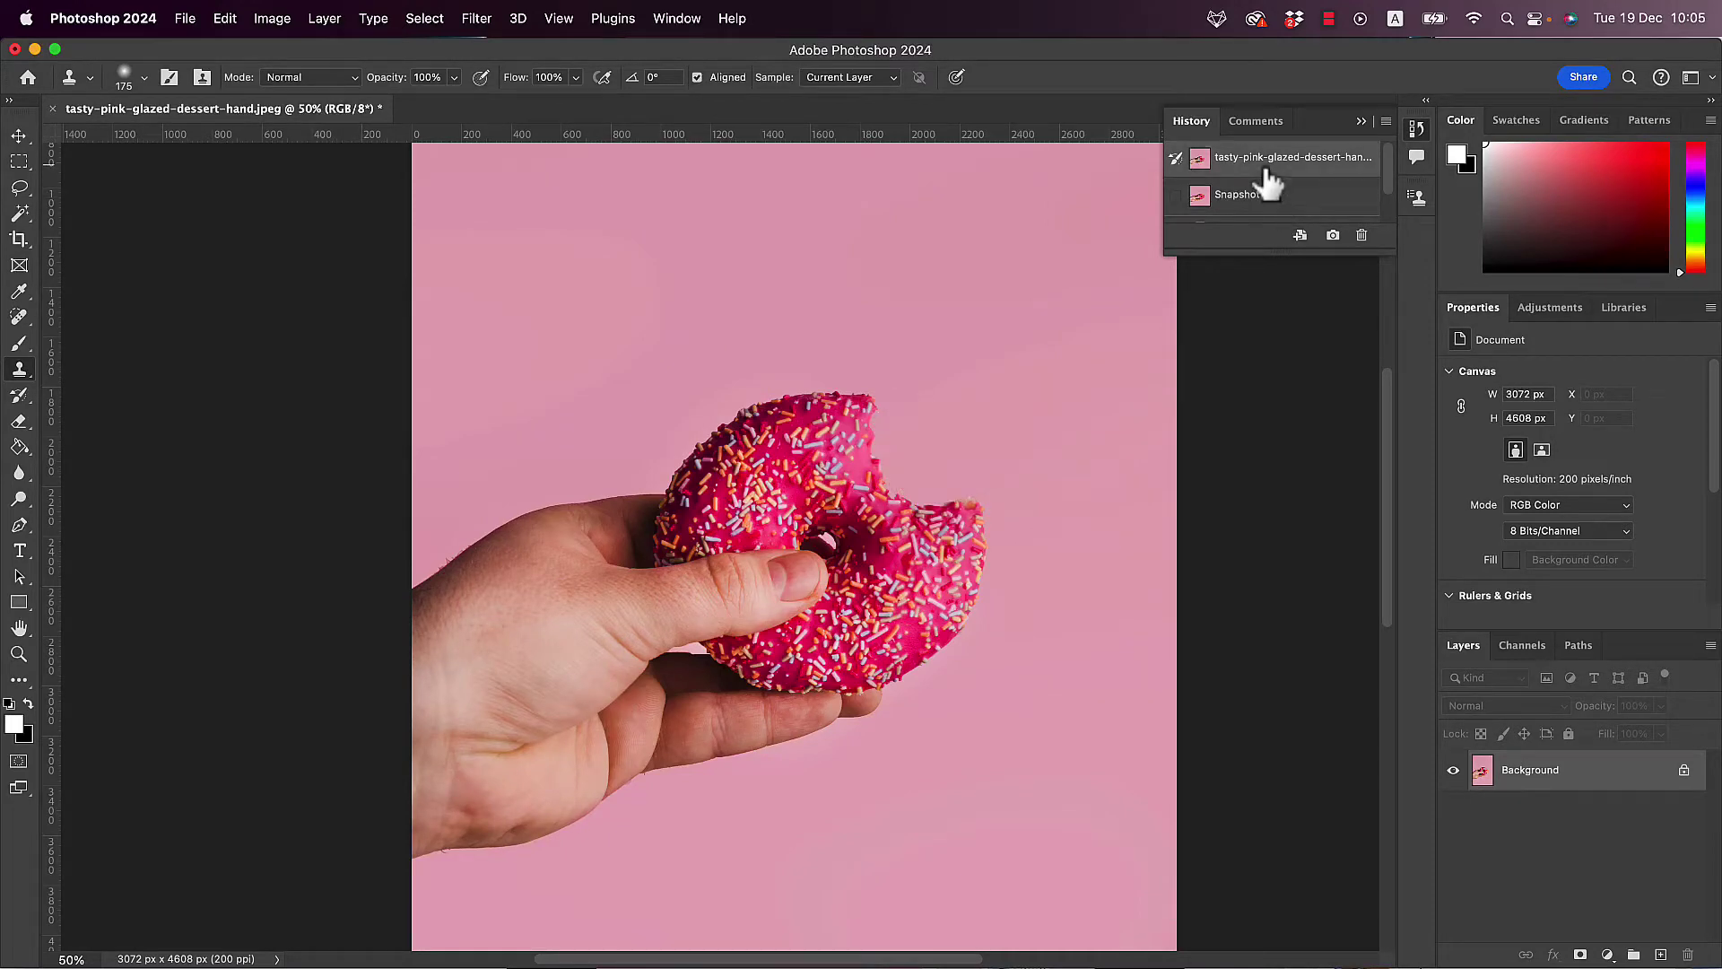
pyautogui.click(1261, 203)
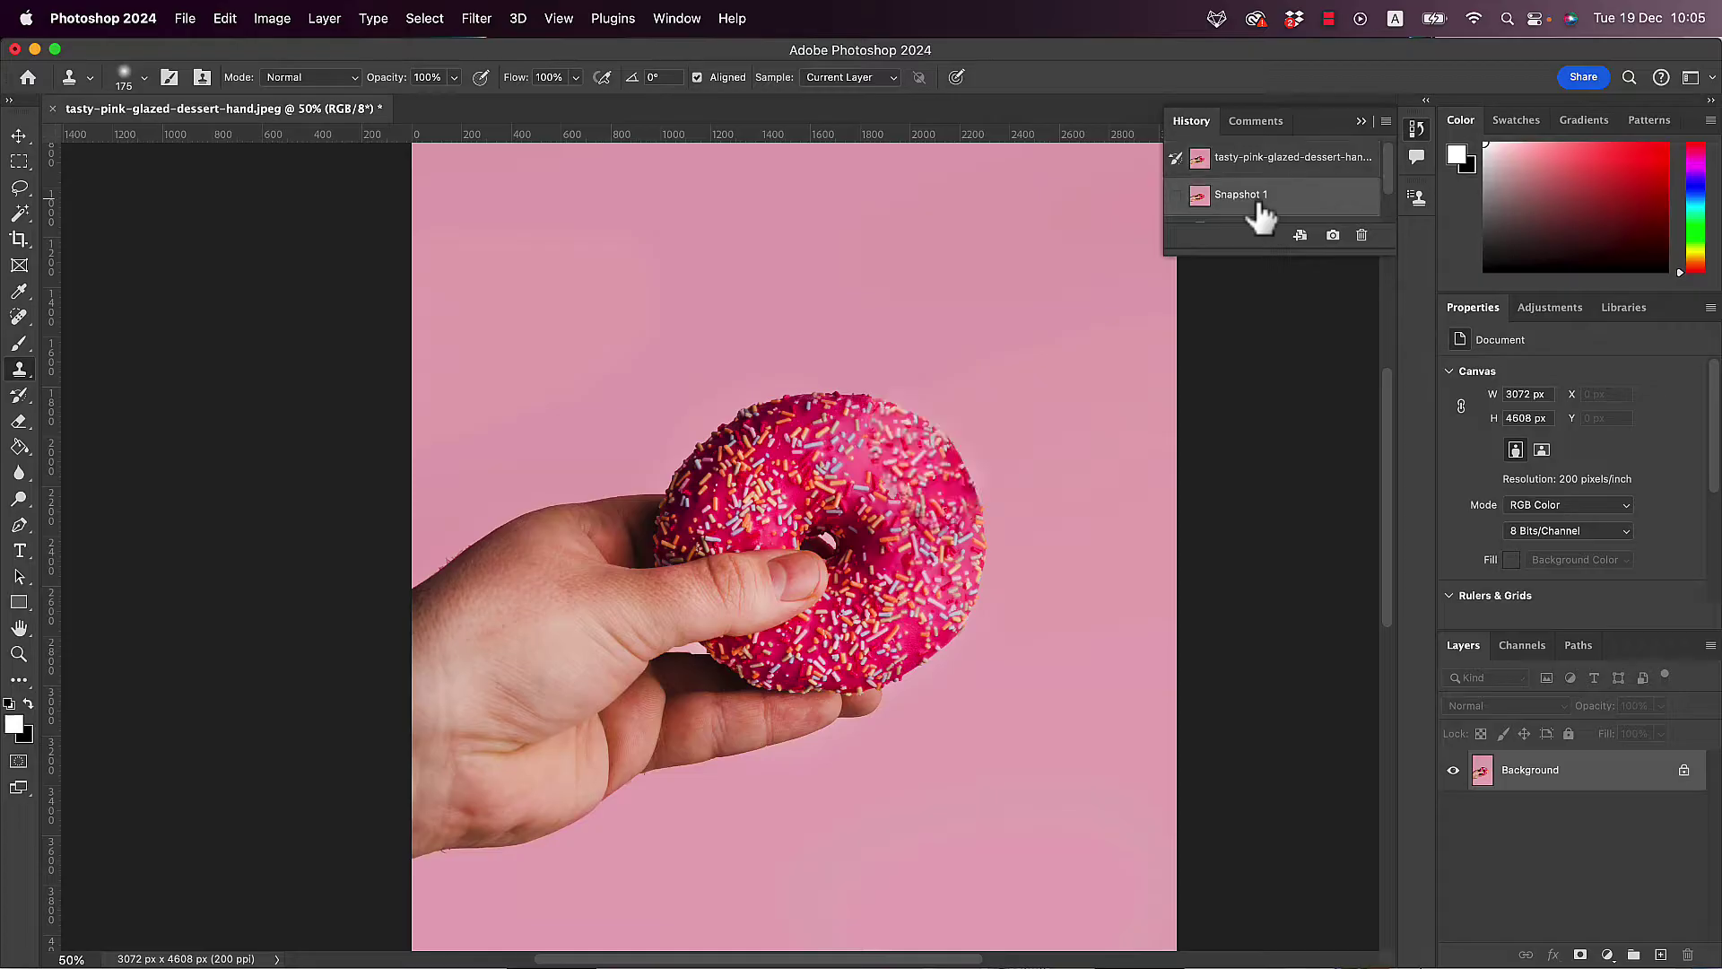
pyautogui.click(1249, 164)
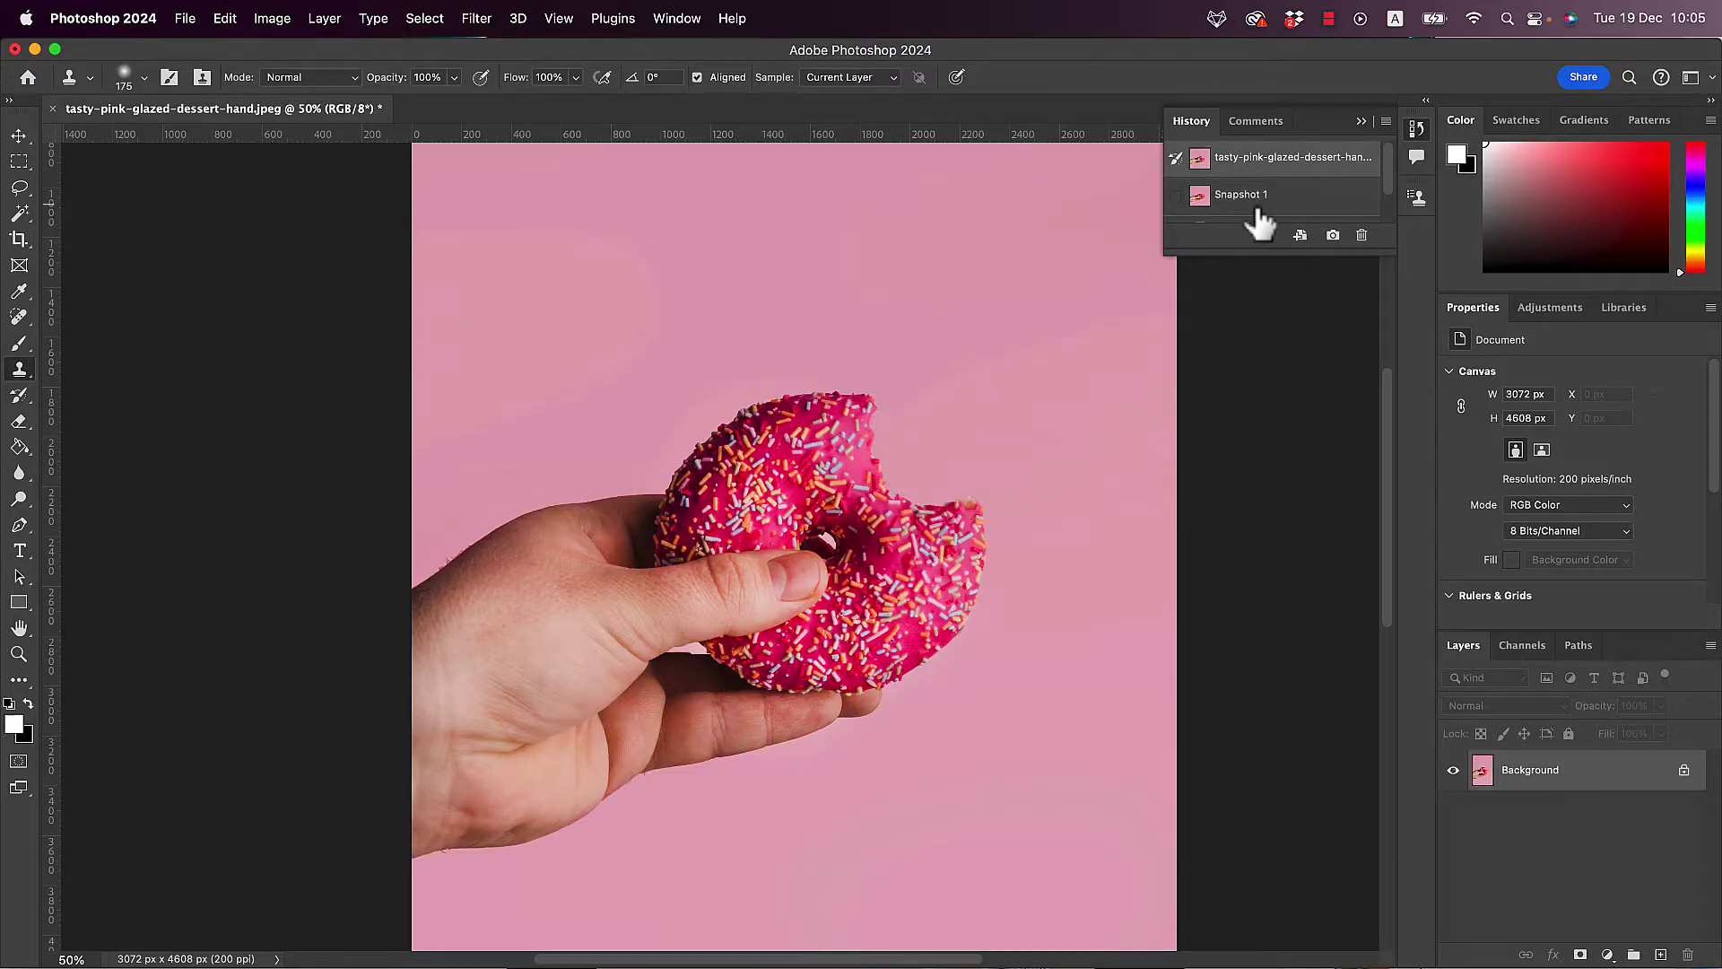
pyautogui.click(1260, 207)
pyautogui.click(1262, 175)
pyautogui.click(1254, 204)
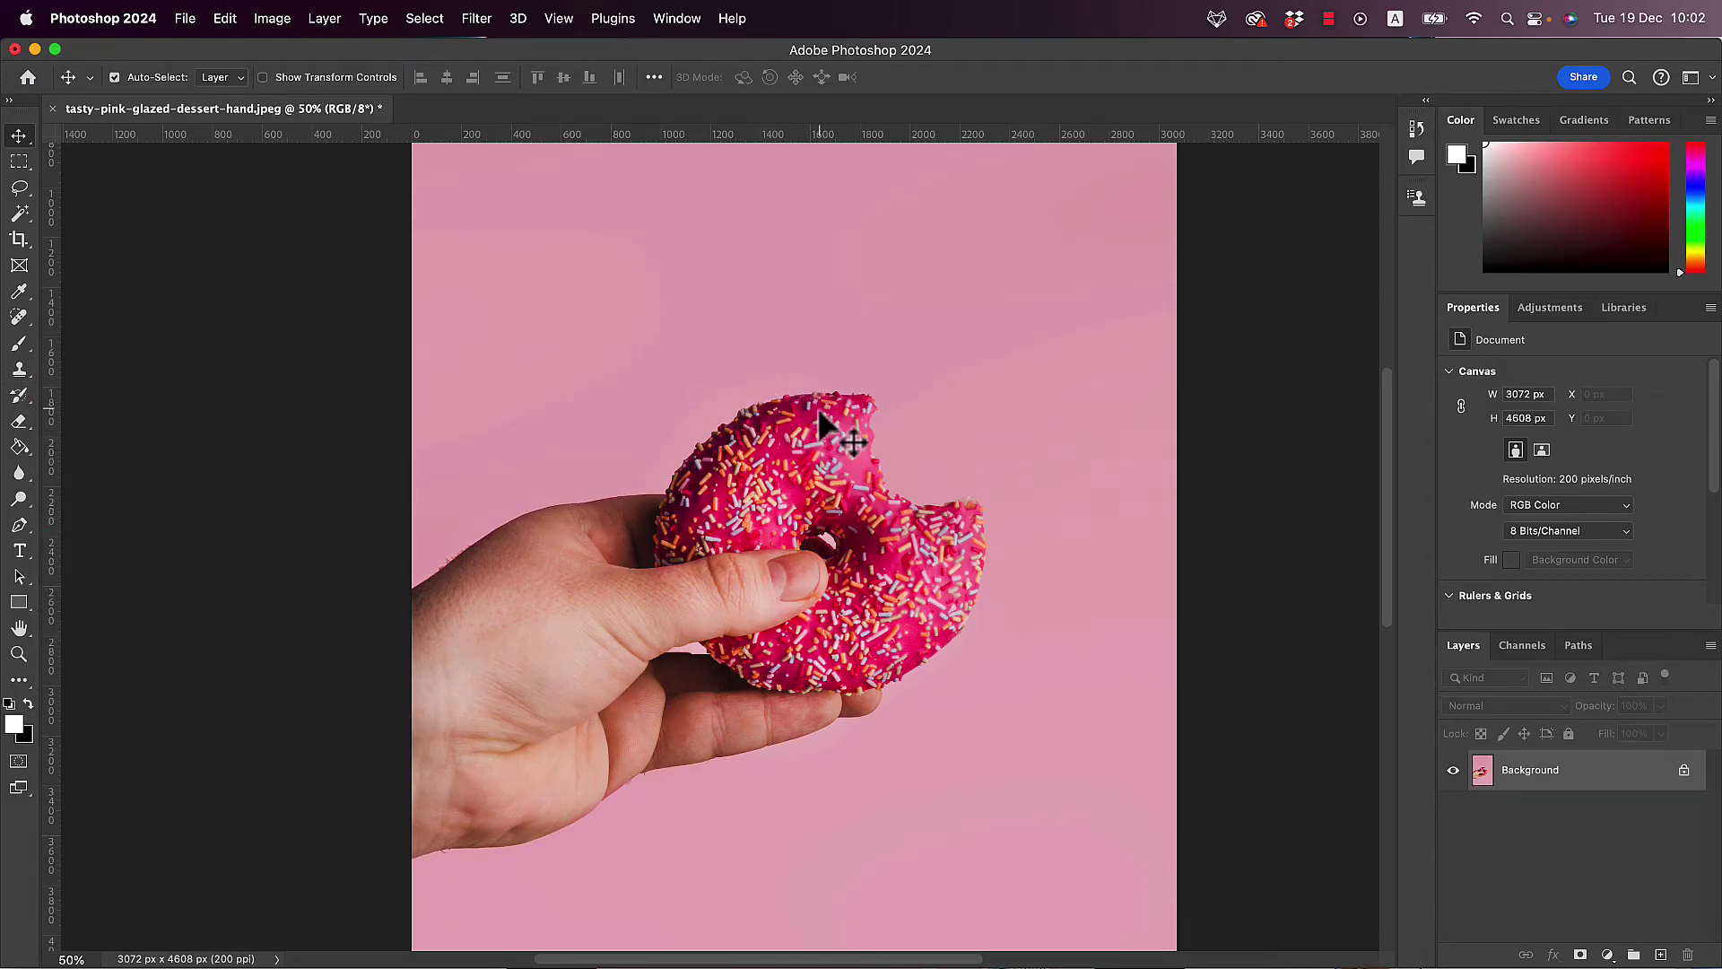
# Select the Clone Stamp tool, try a dab on the background, and undo it.
pyautogui.press('s')
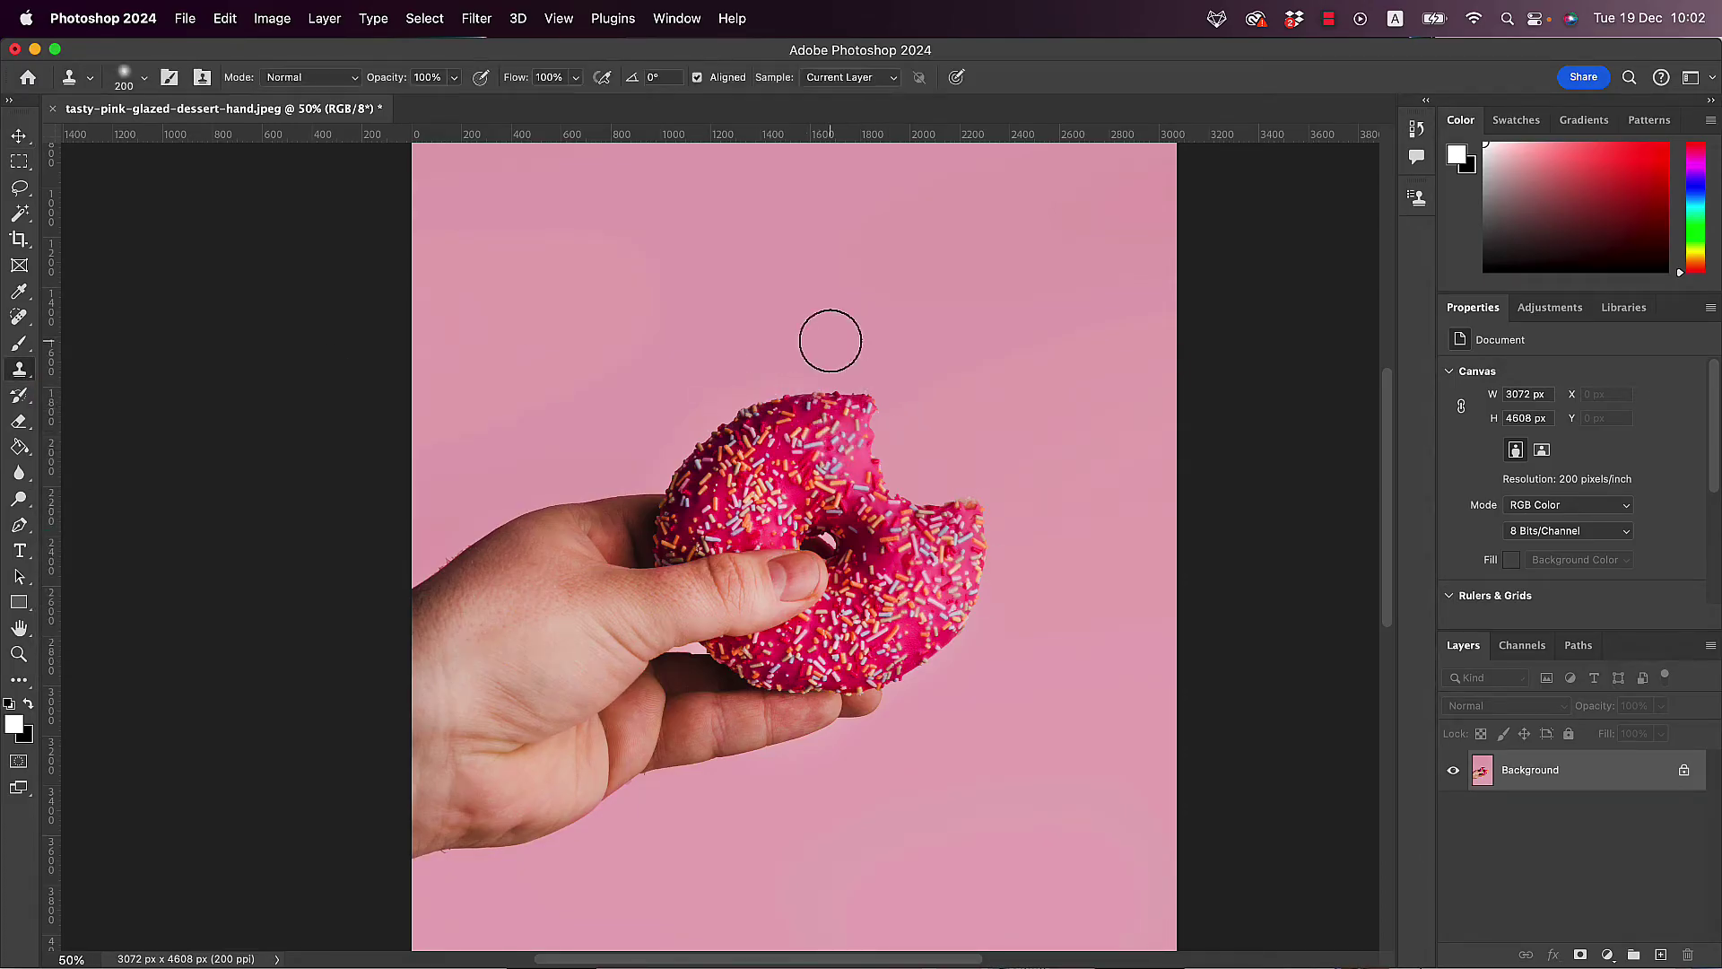
pyautogui.keyDown('alt'); pyautogui.click(828, 339); pyautogui.keyUp('alt')
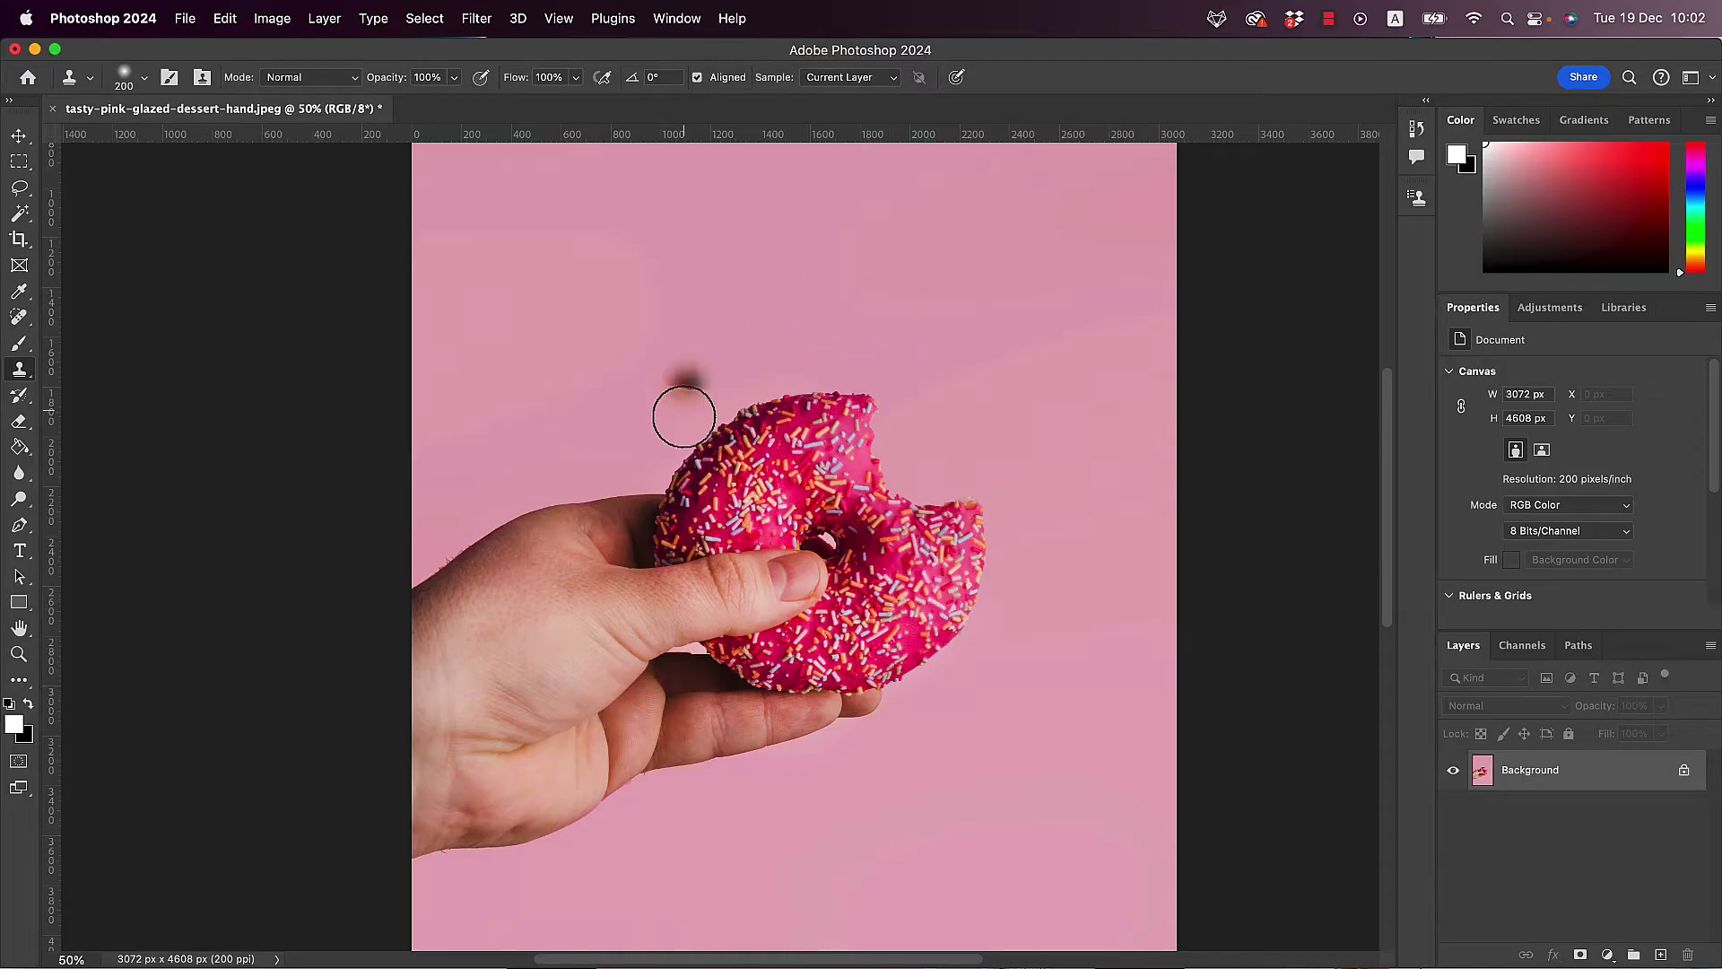
pyautogui.click(696, 341)
pyautogui.press('super+z')
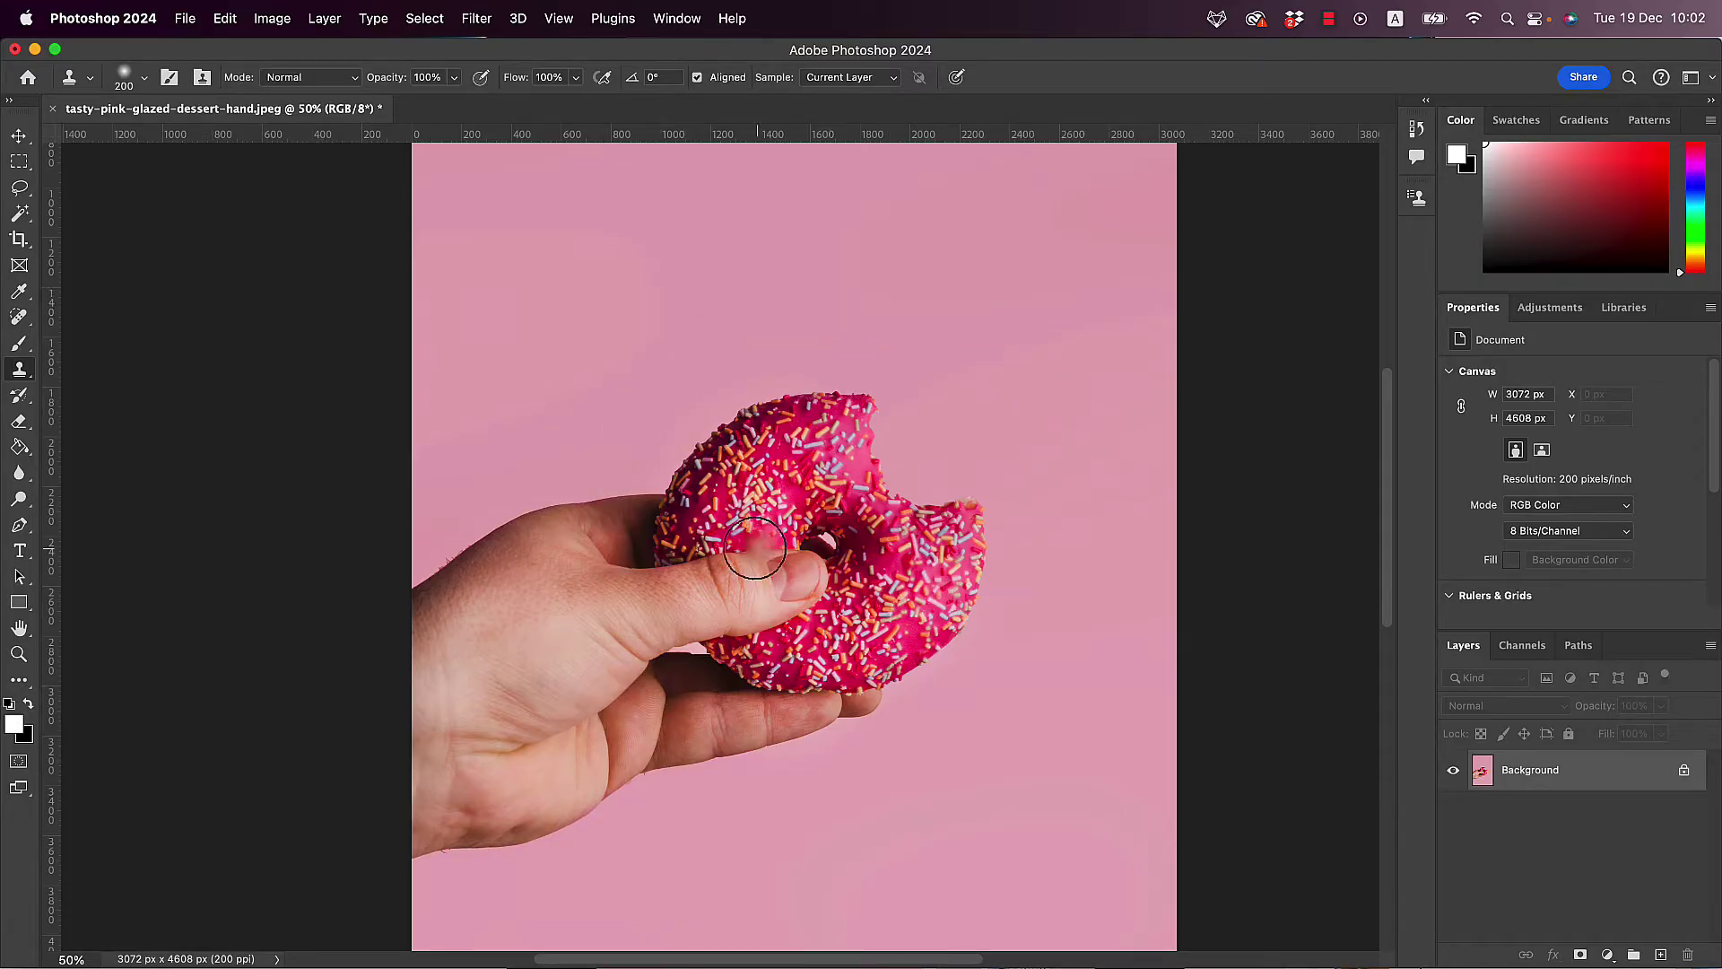
# Sample the donut's bottom edge, paint a test stroke above the donut, and undo it.
pyautogui.keyDown('alt'); pyautogui.click(785, 695); pyautogui.keyUp('alt')
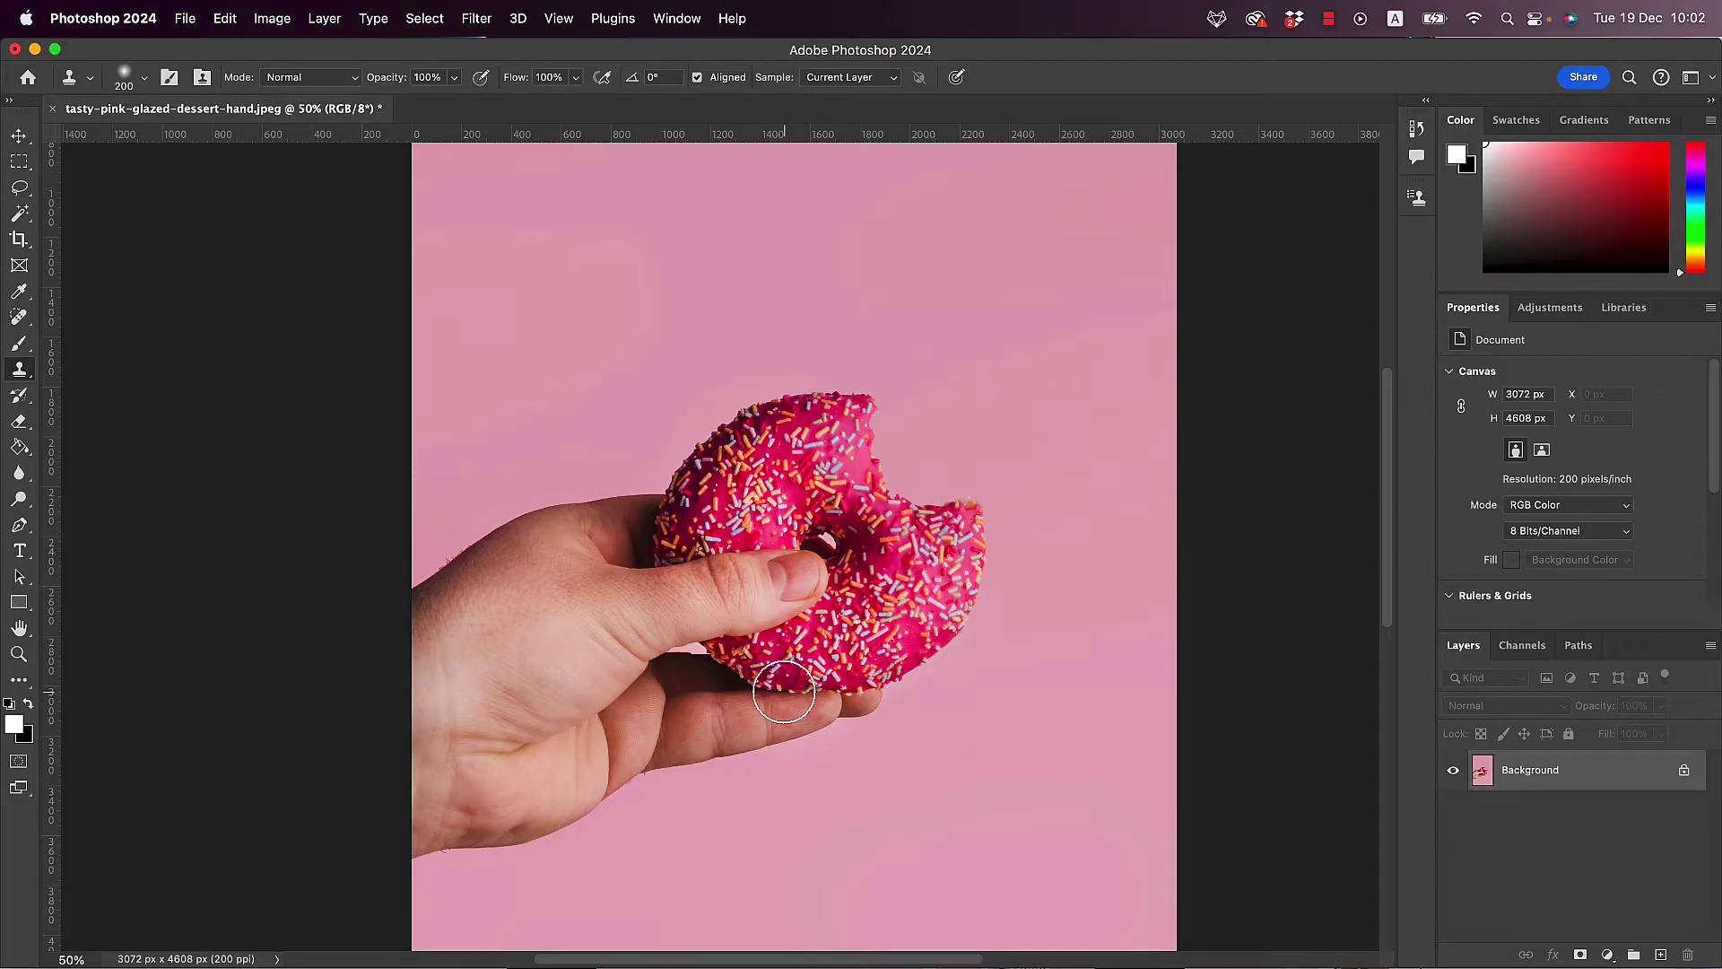
pyautogui.moveTo(714, 306)
pyautogui.mouseDown()
pyautogui.moveTo(639, 287)
pyautogui.moveTo(736, 311)
pyautogui.moveTo(758, 272)
pyautogui.moveTo(693, 310)
pyautogui.moveTo(643, 302)
pyautogui.moveTo(628, 242)
pyautogui.moveTo(721, 283)
pyautogui.moveTo(752, 253)
pyautogui.moveTo(720, 217)
pyautogui.moveTo(648, 226)
pyautogui.moveTo(623, 258)
pyautogui.moveTo(643, 317)
pyautogui.moveTo(748, 333)
pyautogui.moveTo(796, 274)
pyautogui.moveTo(771, 211)
pyautogui.moveTo(641, 208)
pyautogui.moveTo(584, 261)
pyautogui.moveTo(580, 309)
pyautogui.moveTo(651, 343)
pyautogui.mouseUp()
pyautogui.press('super+z')
# Check the Soft Round 0% hardness brush, then clone pink over the donut's lower-right edge.
pyautogui.click(144, 79)
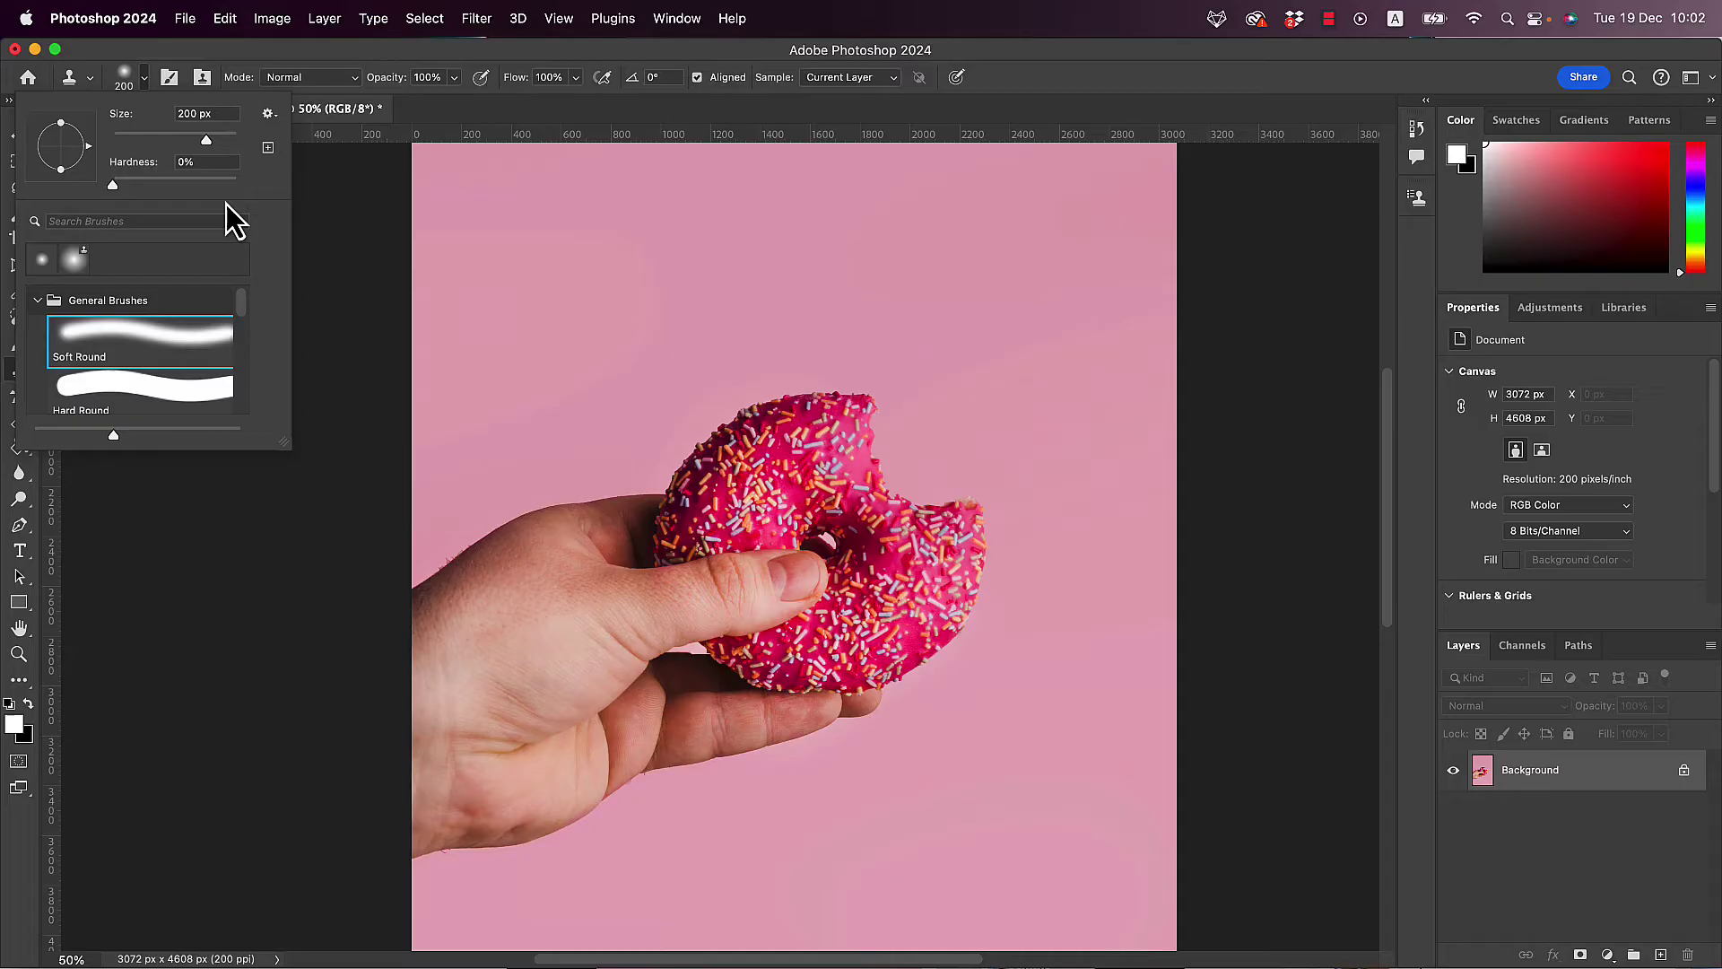
pyautogui.click(143, 84)
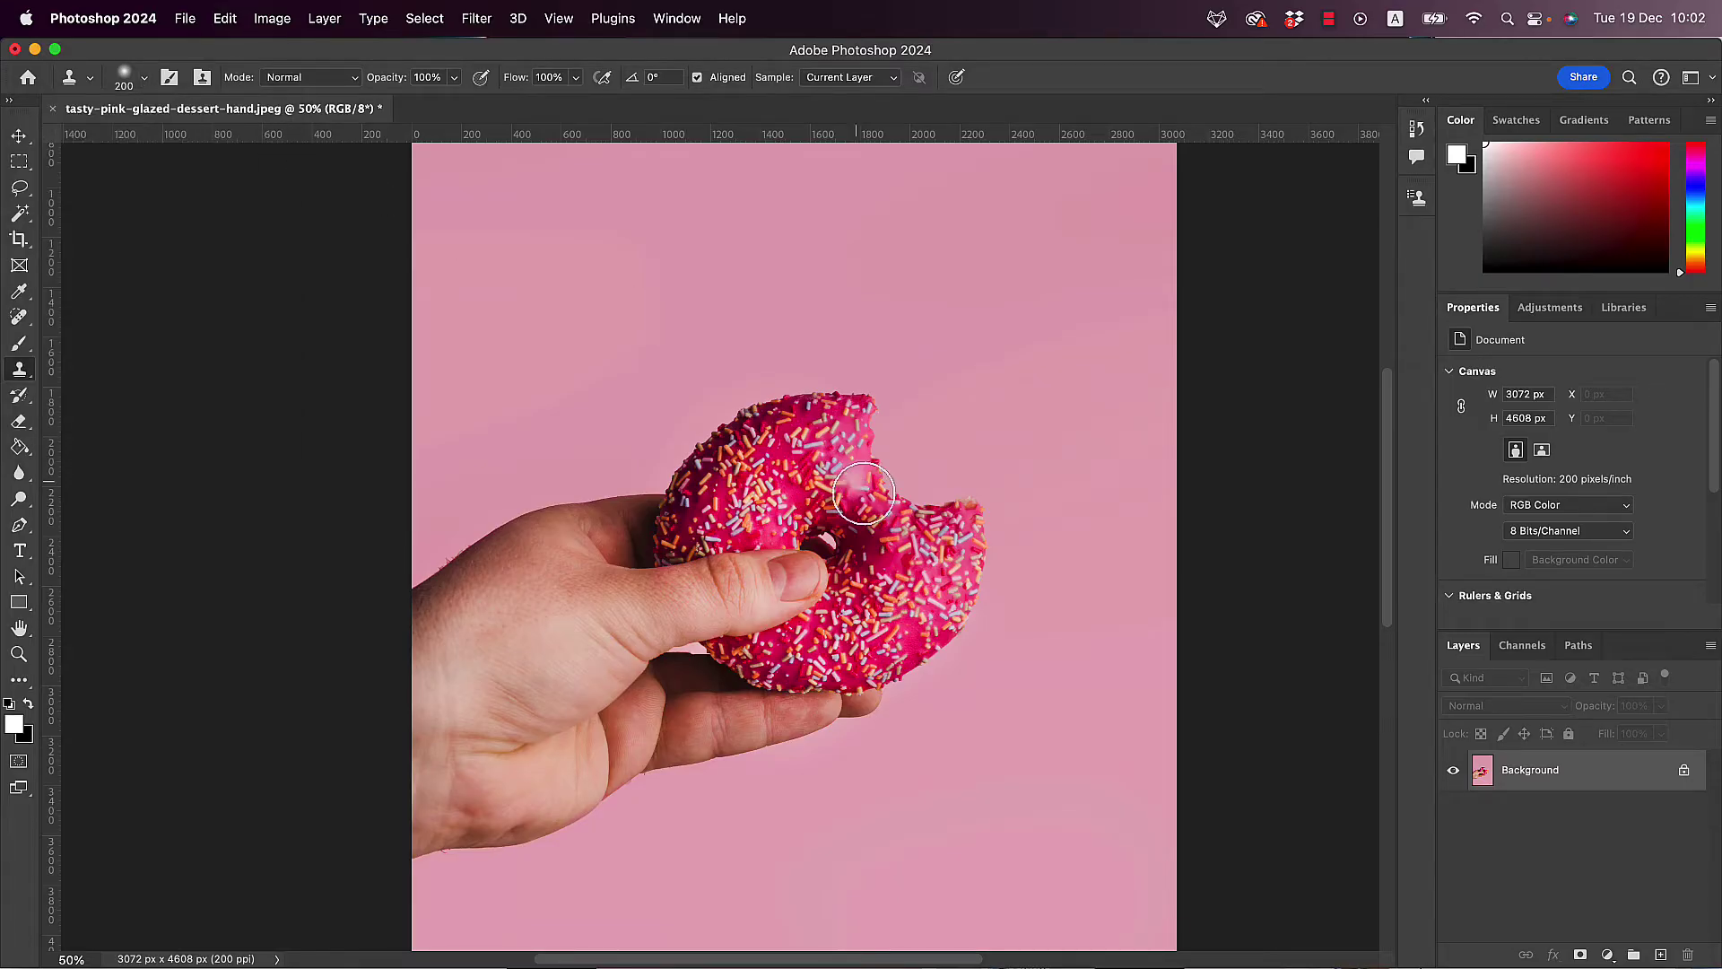
pyautogui.moveTo(924, 620); pyautogui.dragTo(928, 649)
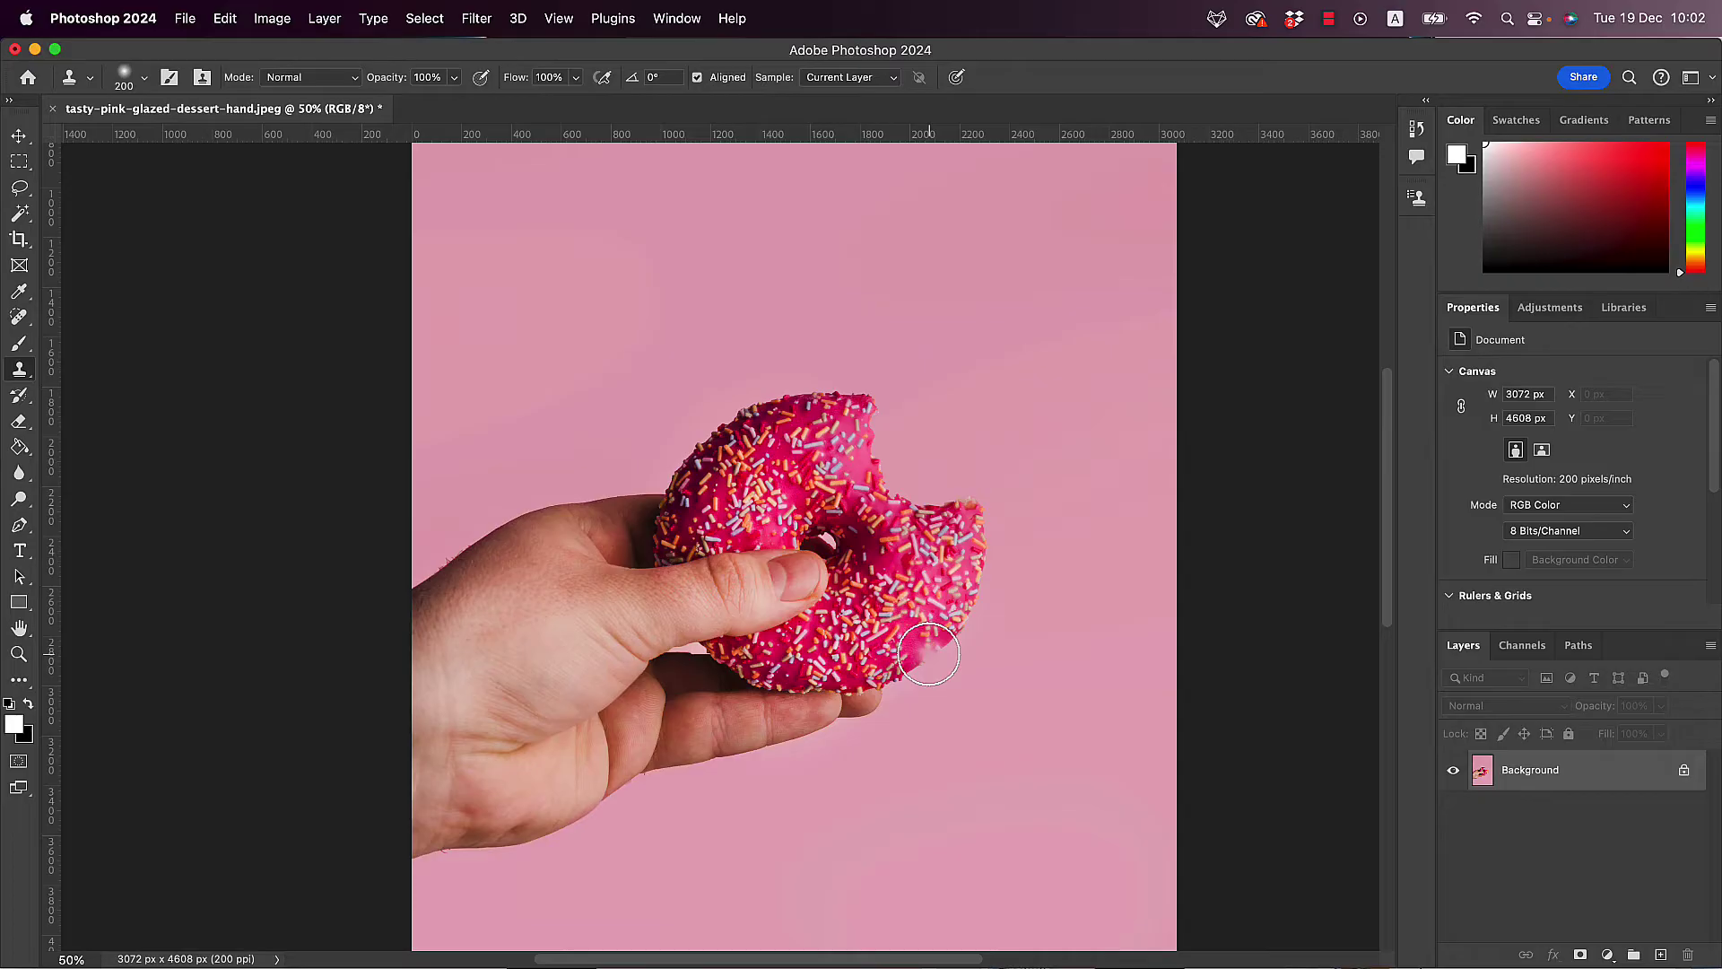
# Set the brush to 175 px and clone along the donut's bitten lower-right edge.
pyautogui.press('[')
pyautogui.press('[')
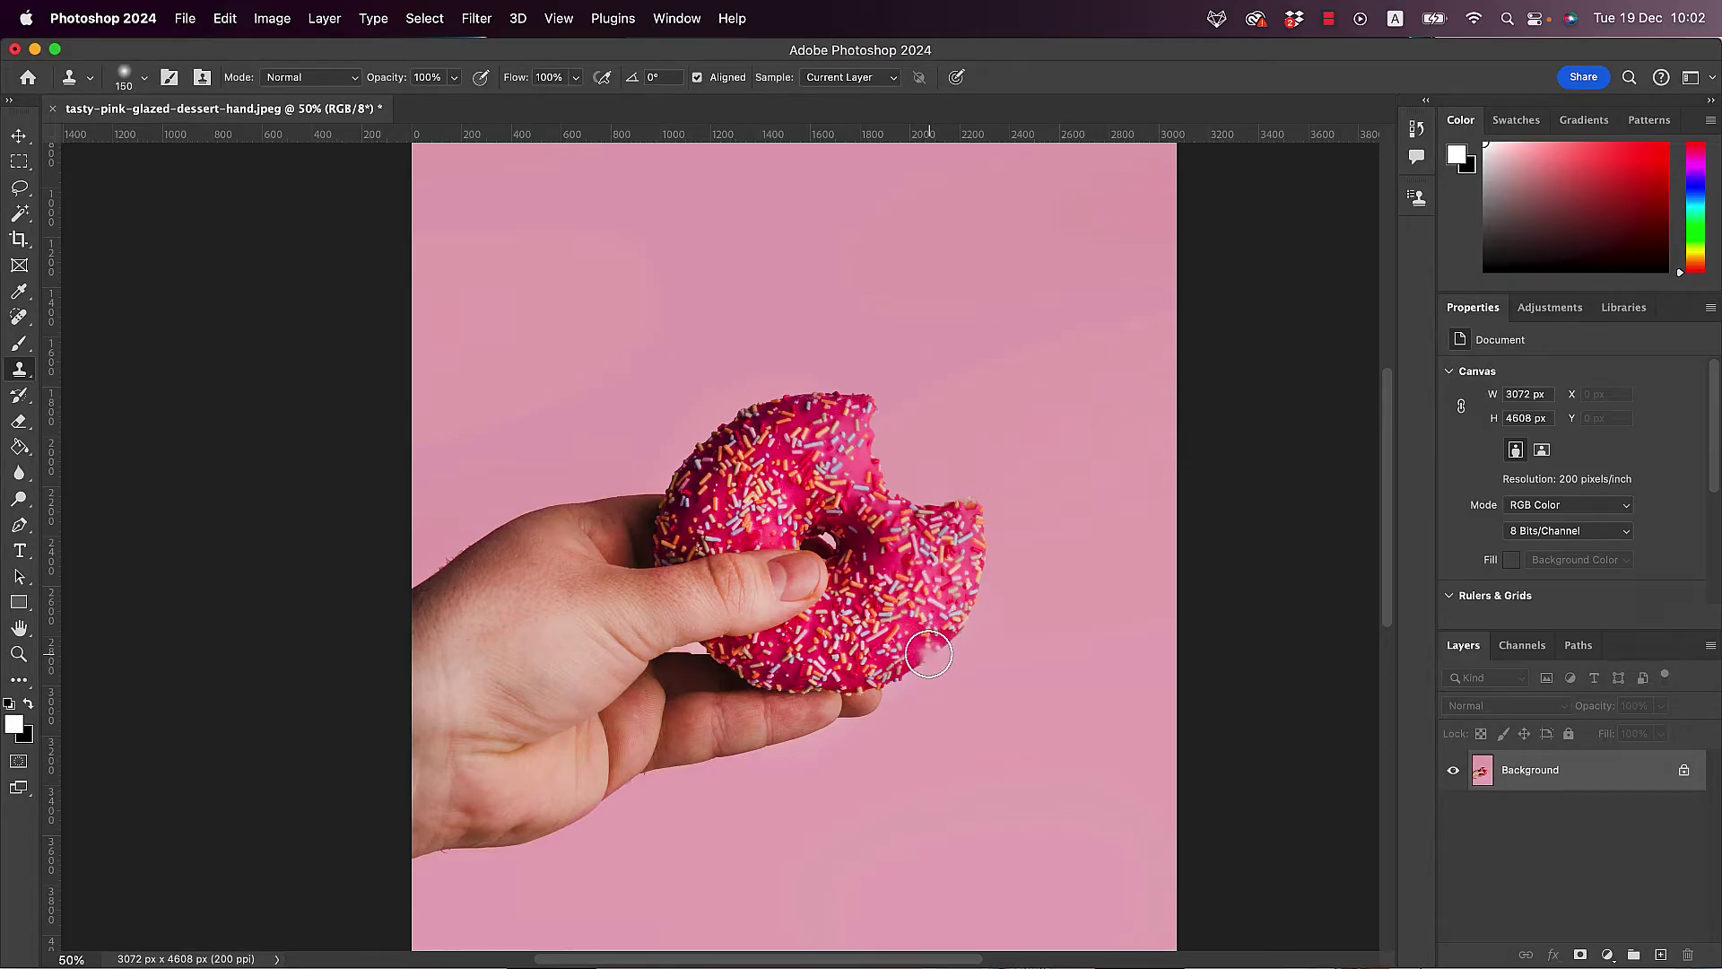
pyautogui.press(']')
pyautogui.moveTo(929, 659); pyautogui.dragTo(953, 617)
pyautogui.press('[')
pyautogui.press(']')
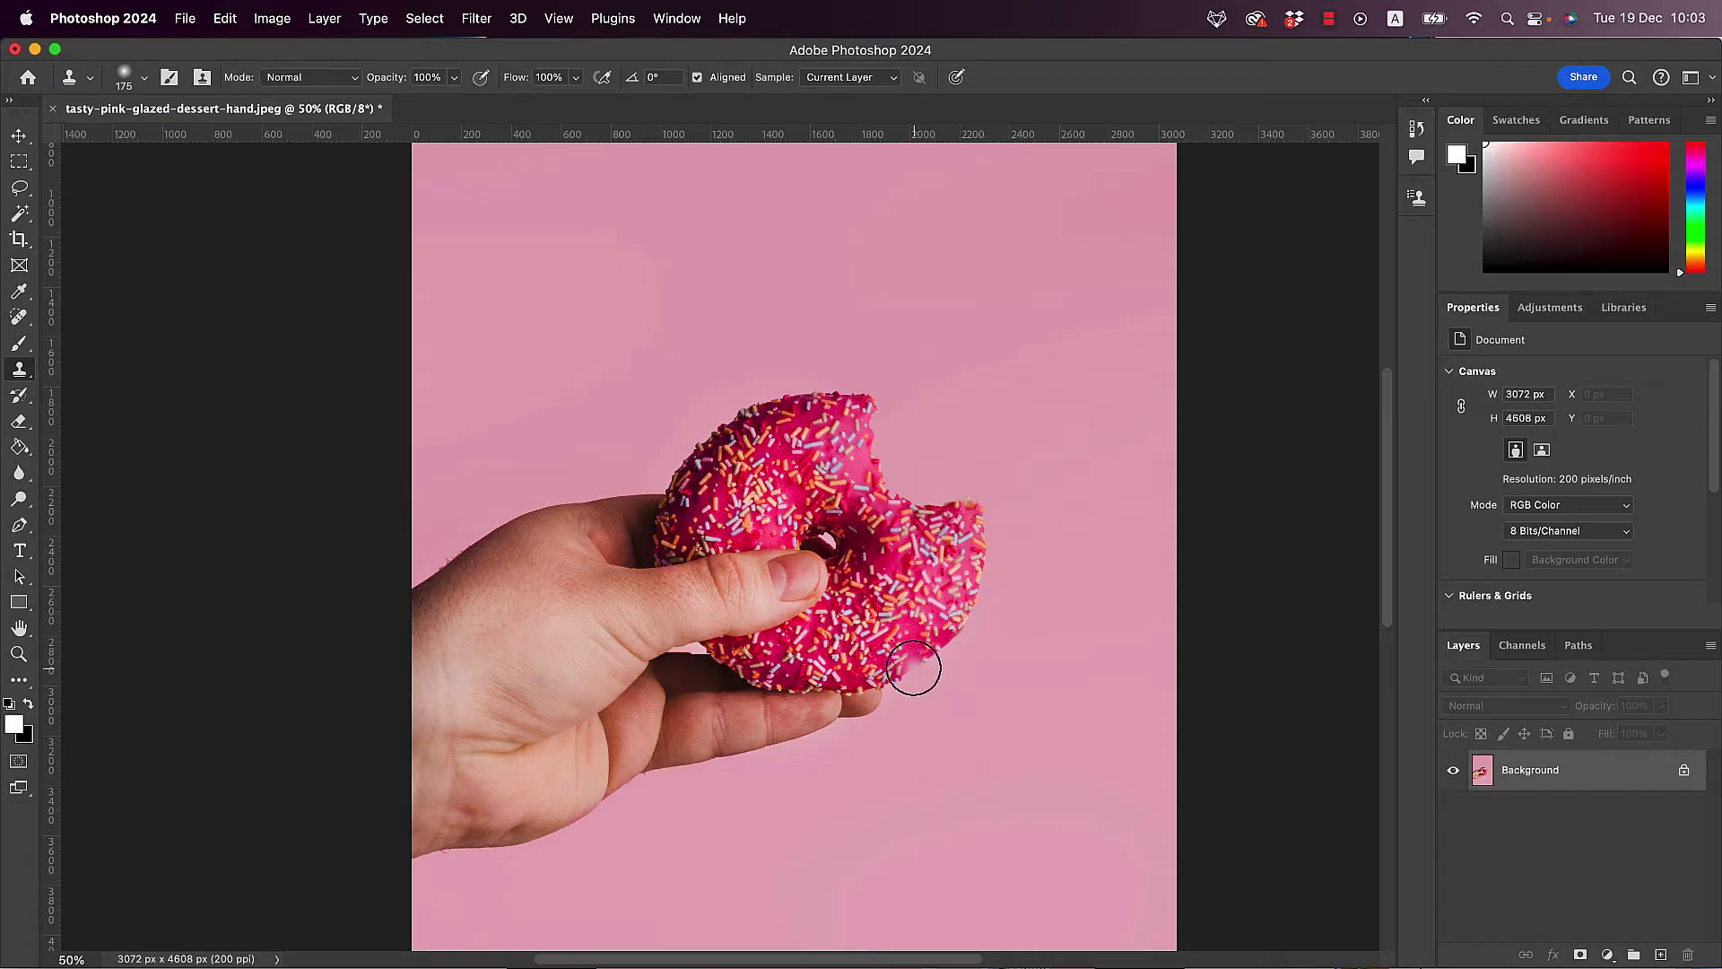
# Sample a new point on the donut, paint sprinkle texture into the bite, then undo both marks.
pyautogui.keyDown('alt'); pyautogui.click(914, 668); pyautogui.keyUp('alt')
pyautogui.click(978, 503)
pyautogui.click(976, 467)
pyautogui.moveTo(975, 460)
pyautogui.mouseDown()
pyautogui.moveTo(966, 439)
pyautogui.moveTo(983, 466)
pyautogui.moveTo(934, 490)
pyautogui.mouseUp()
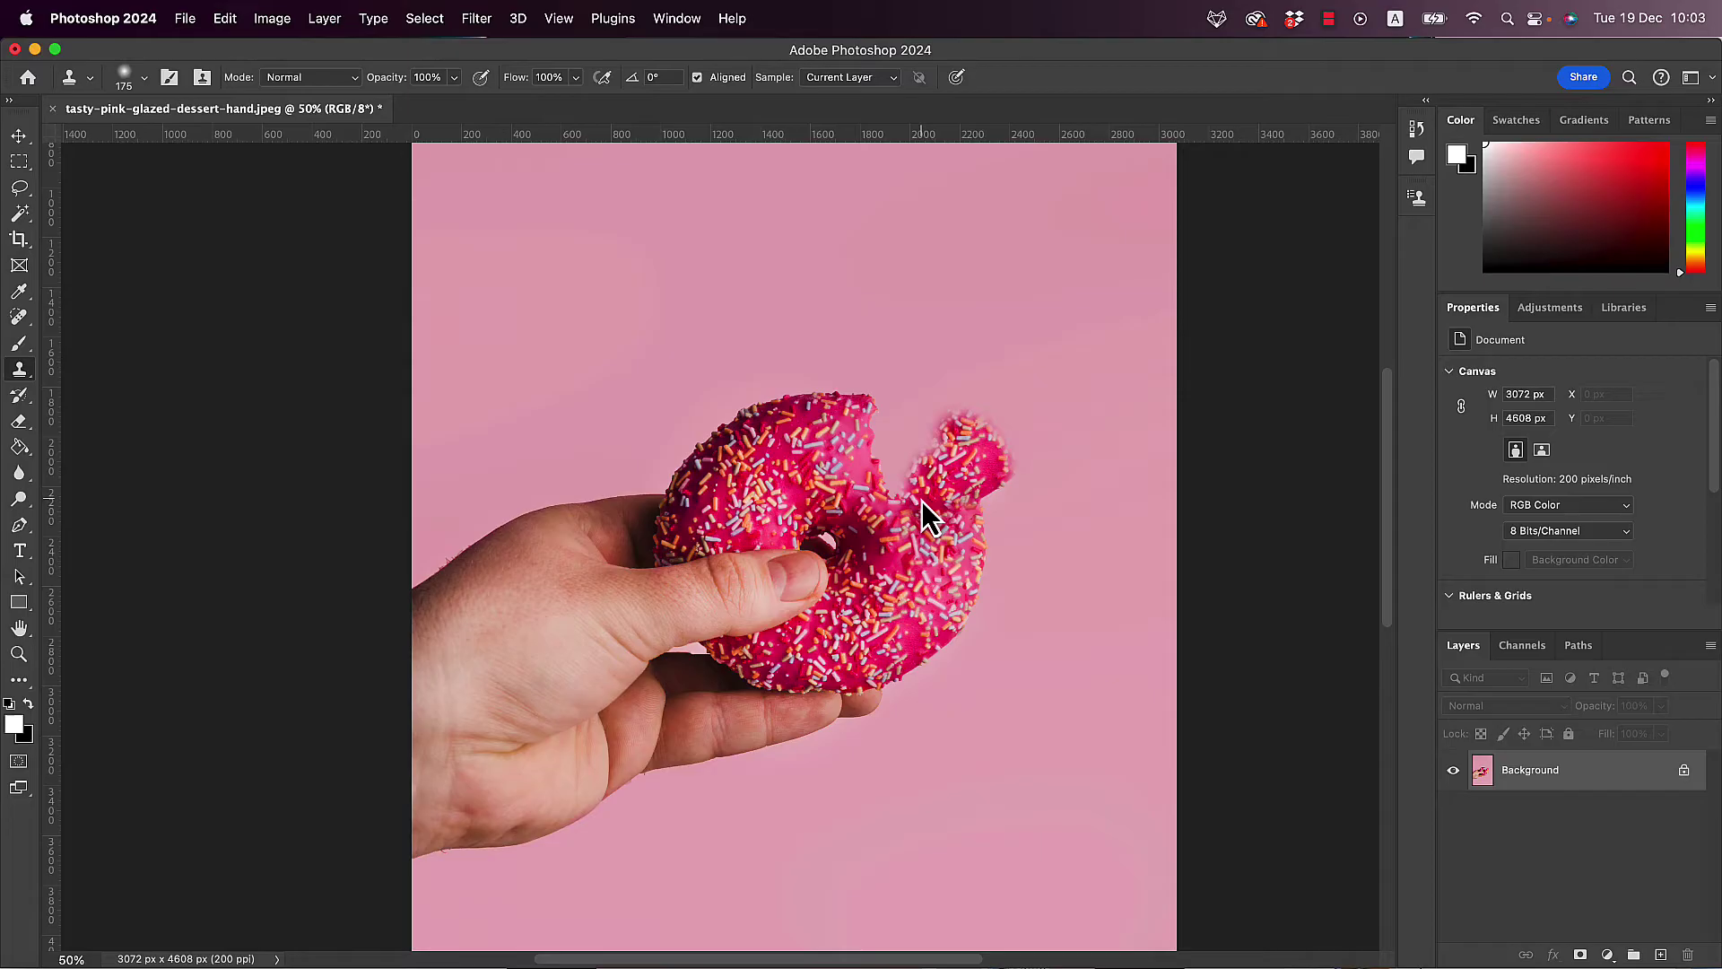
pyautogui.press('super+z')
pyautogui.press('super+z')
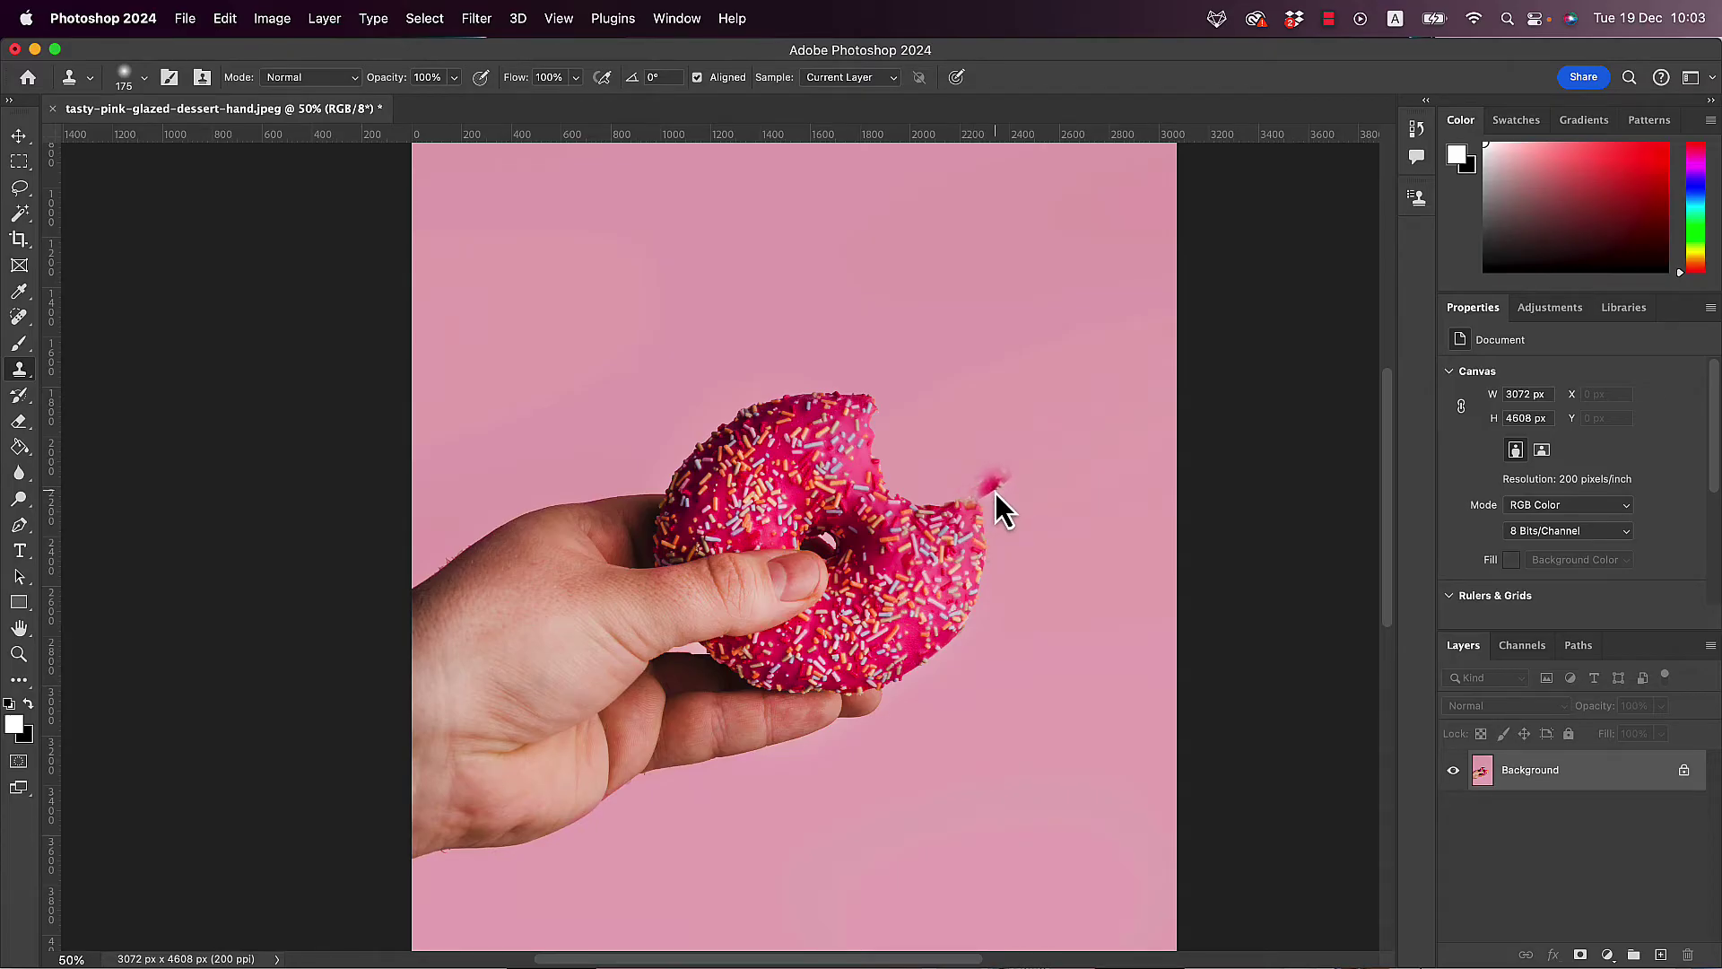
pyautogui.press('super+z')
# Open the Clone Source panel from the Window menu and set the rotation to -40°.
pyautogui.click(682, 21)
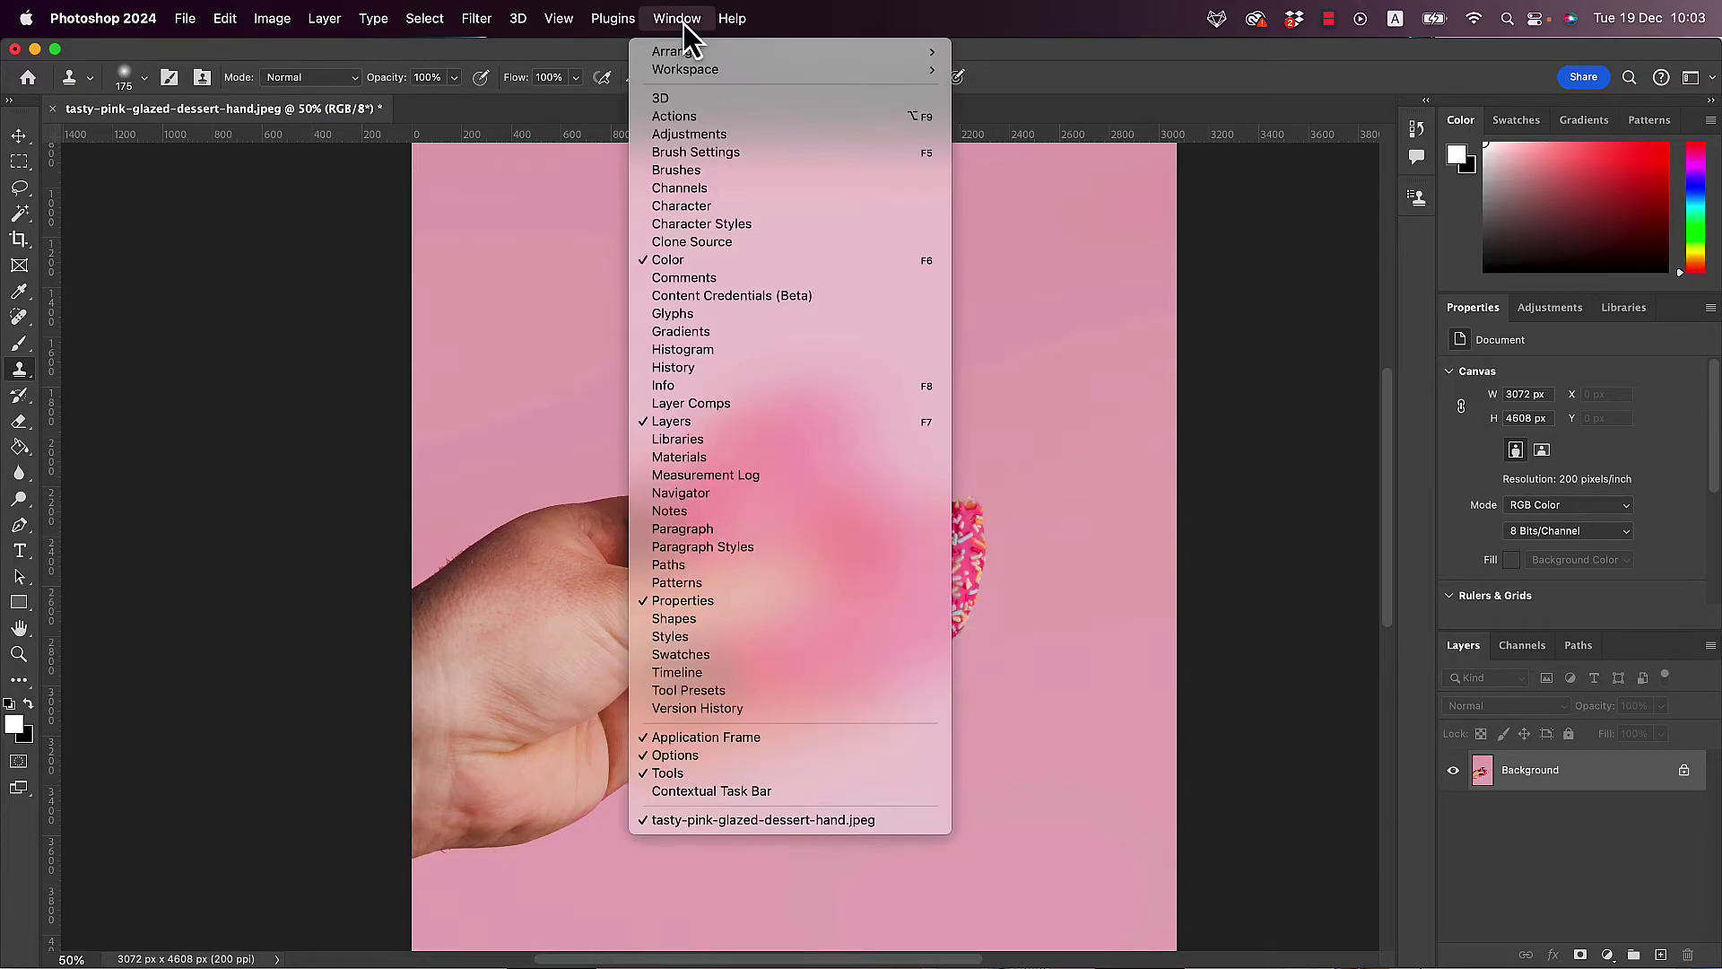
pyautogui.click(697, 245)
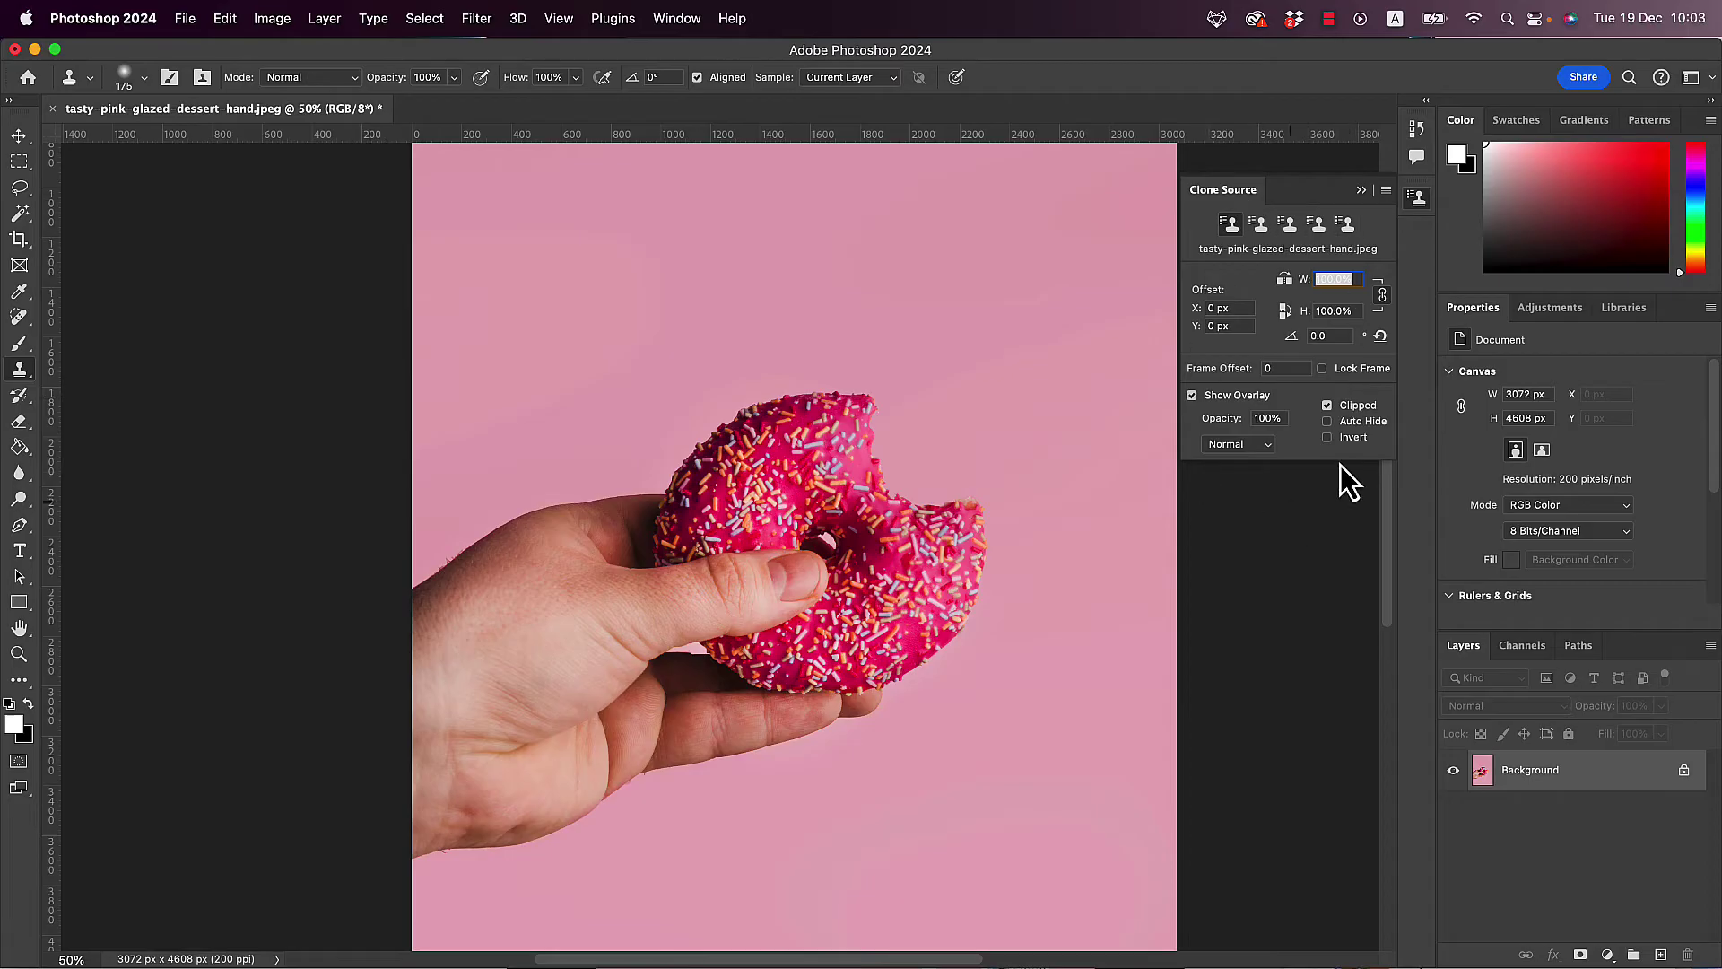
pyautogui.click(1323, 337)
pyautogui.write('-40')
pyautogui.press('Return')
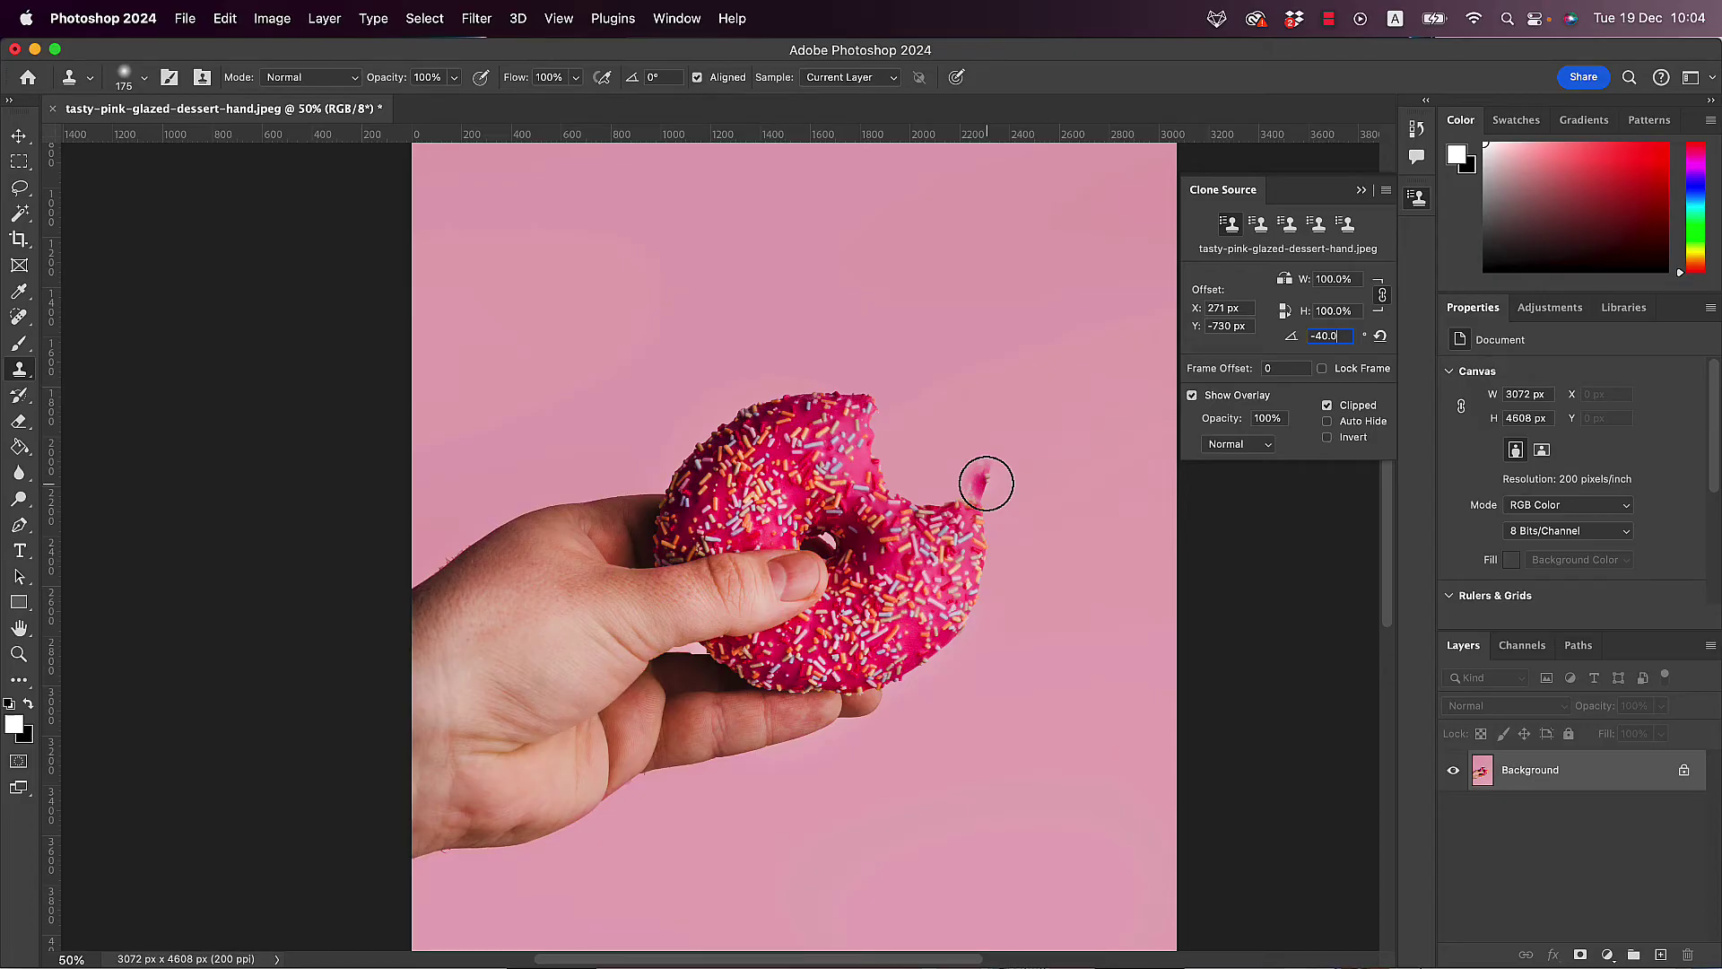
# Step the clone source angle down to -77° and nudge the overlay to align sprinkles with the bite.
pyautogui.press('Return')
pyautogui.hotkey('shift', 'Down')
pyautogui.press('Down')
pyautogui.press('Down')
pyautogui.press('Down')
pyautogui.press('Down')
pyautogui.press('Down')
pyautogui.press('Down')
pyautogui.moveTo(987, 484); pyautogui.dragTo(979, 487)
pyautogui.press('Down')
pyautogui.press('Down')
pyautogui.press('Down')
pyautogui.press('Down')
pyautogui.press('Down')
pyautogui.press('Down')
pyautogui.press('Down')
pyautogui.moveTo(980, 487); pyautogui.dragTo(978, 485)
pyautogui.press('Down')
pyautogui.press('Down')
pyautogui.press('Down')
pyautogui.press('Down')
pyautogui.press('Down')
pyautogui.moveTo(978, 484); pyautogui.dragTo(977, 488)
# Paint the rotated pink sprinkled glaze across the bite so the donut is round again.
pyautogui.moveTo(977, 488)
pyautogui.mouseDown()
pyautogui.moveTo(894, 409)
pyautogui.moveTo(892, 454)
pyautogui.moveTo(948, 522)
pyautogui.moveTo(902, 450)
pyautogui.moveTo(911, 461)
pyautogui.mouseUp()
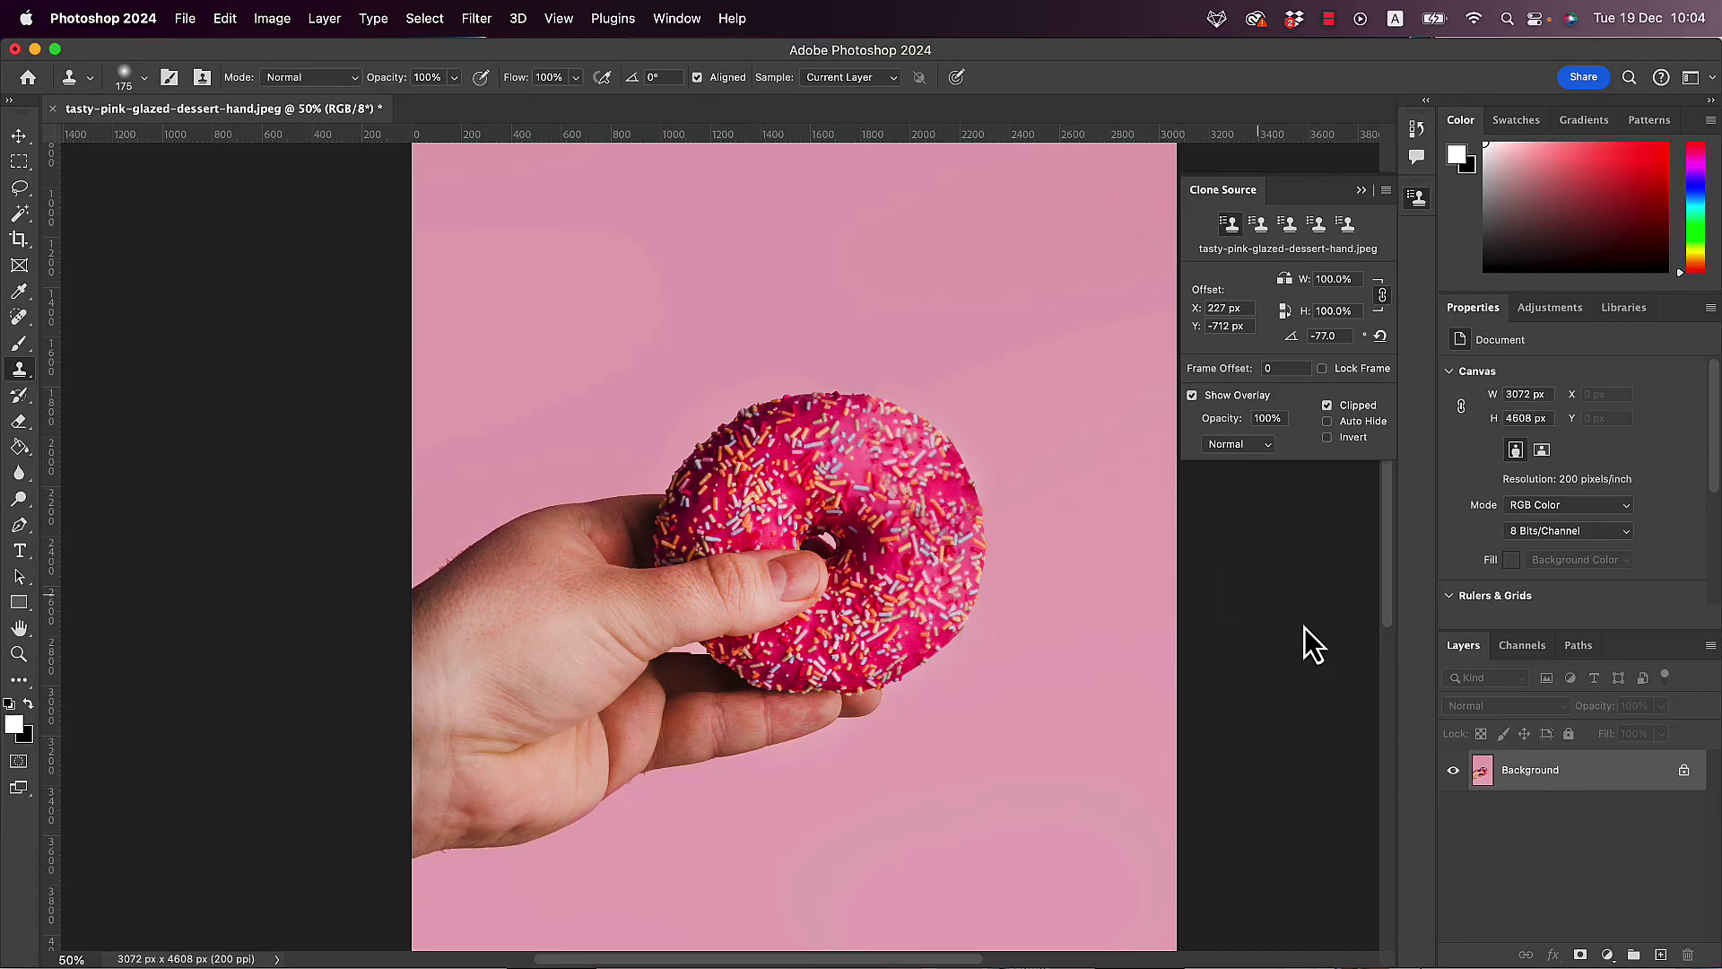